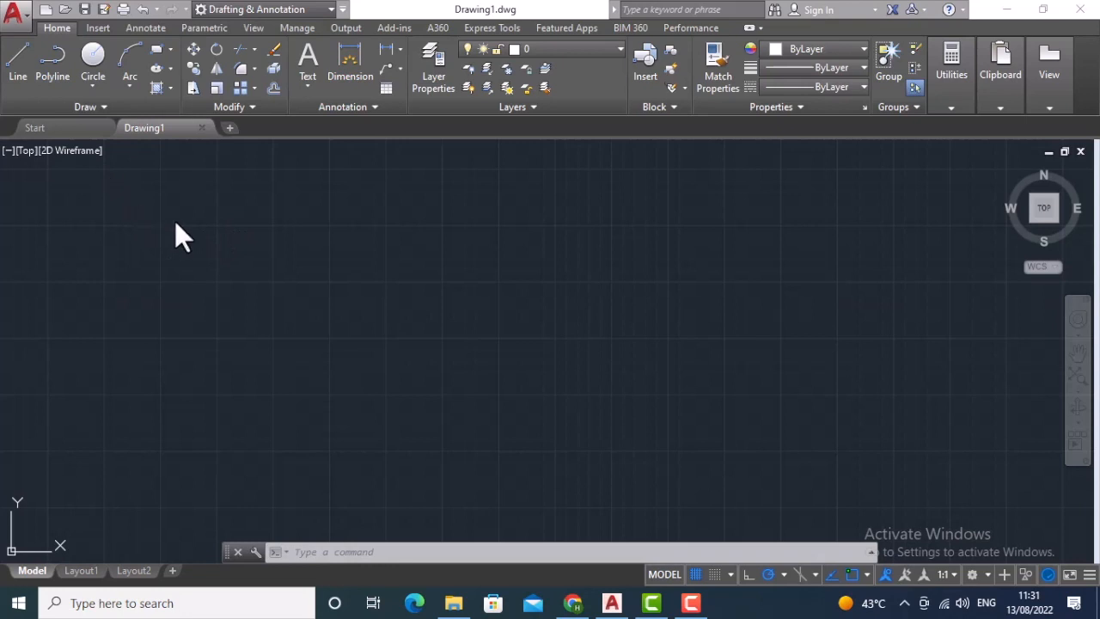
click(107, 106)
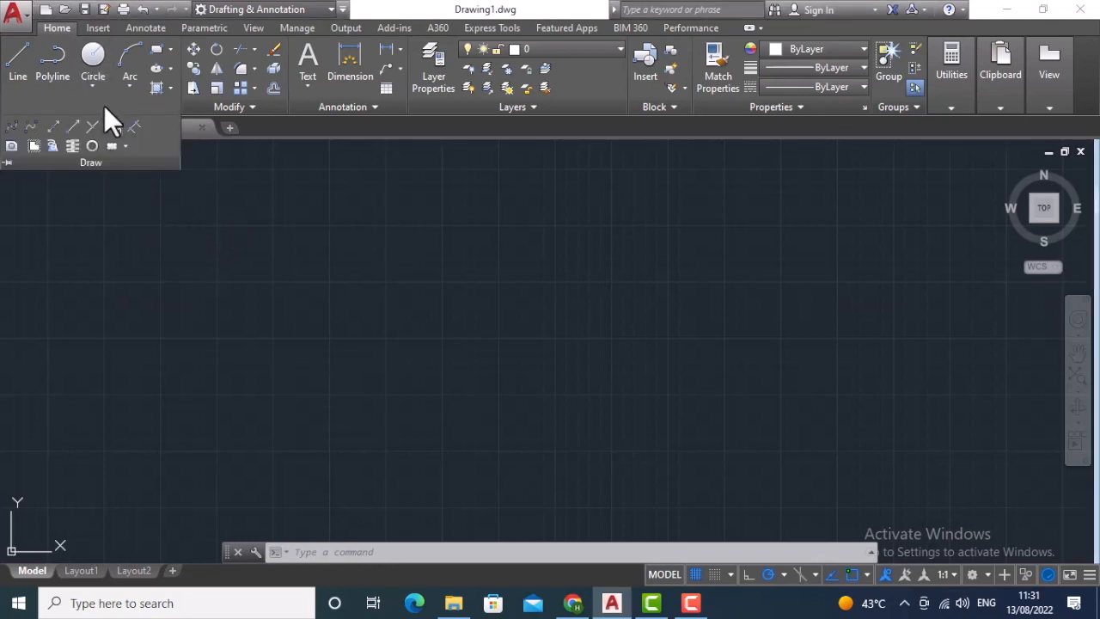
click(253, 107)
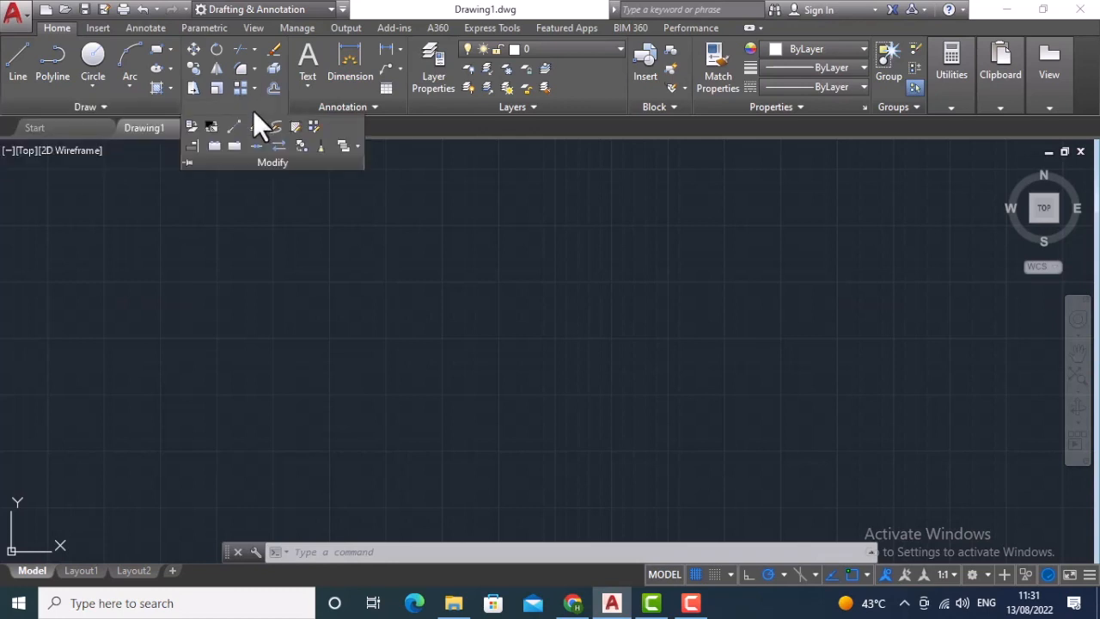
click(323, 291)
key(Escape)
key(Escape)
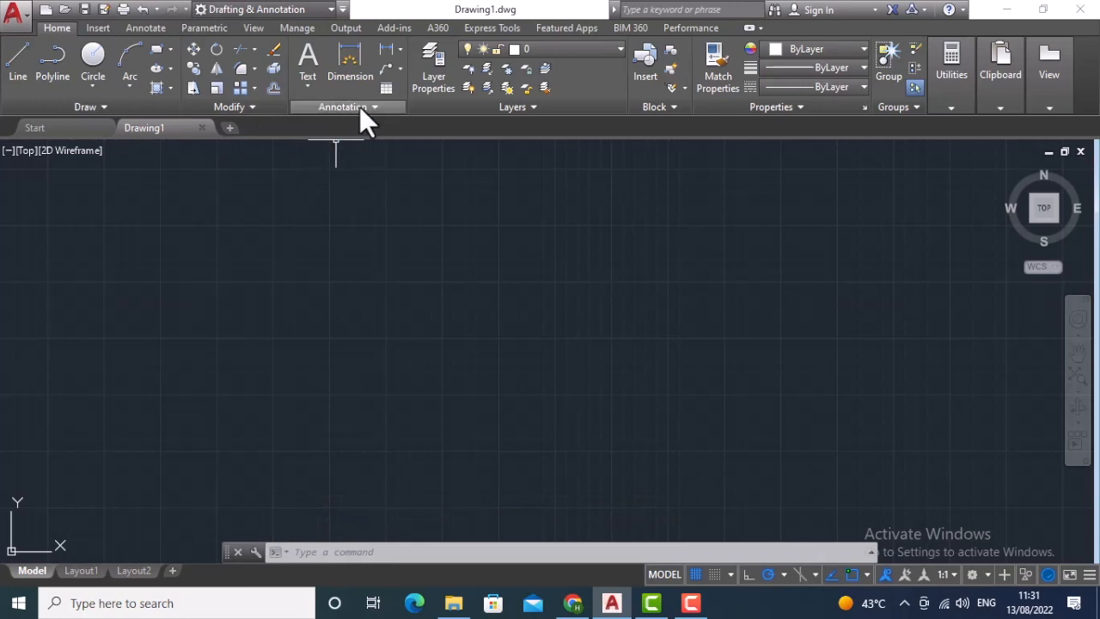
Detach the Annotation panel so it floats over the drawing area, and return it to the ribbon
drag(380, 106, 422, 286)
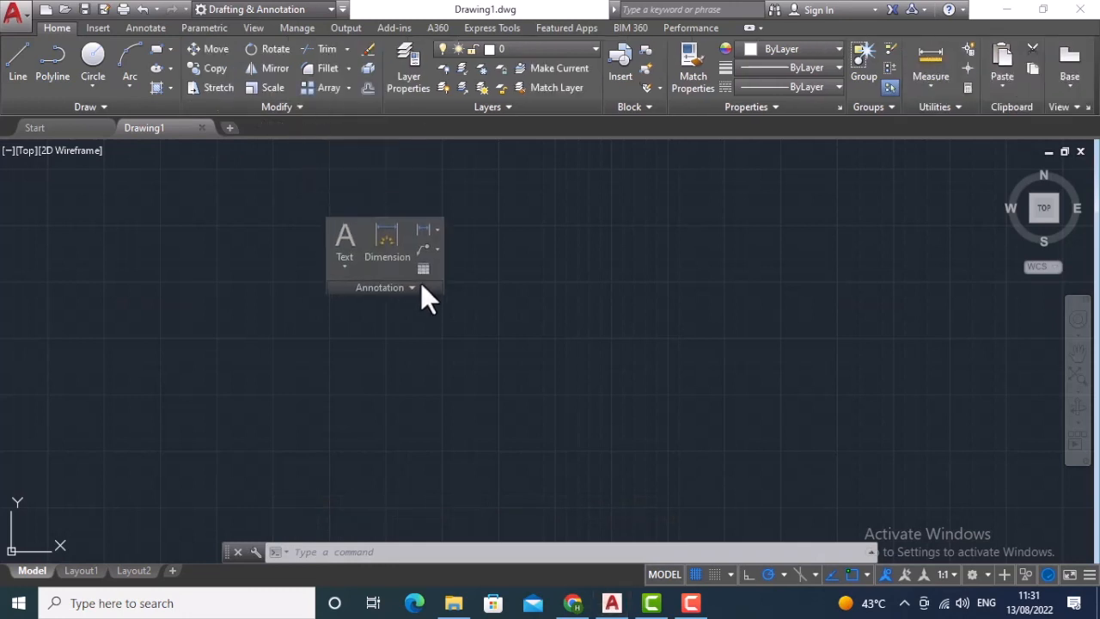
drag(420, 283, 420, 280)
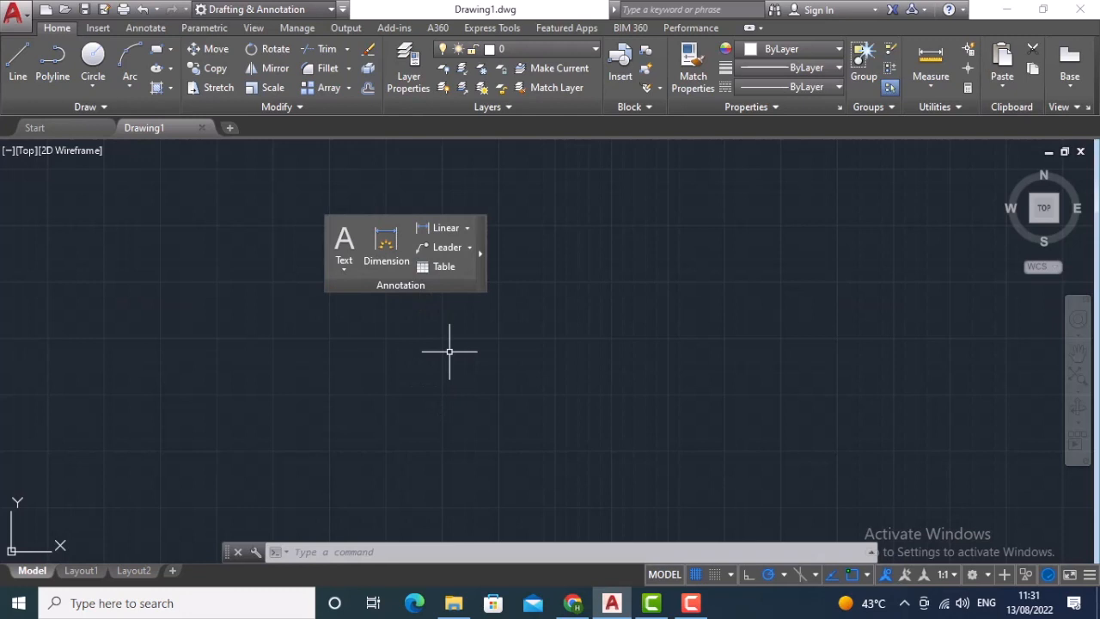
mouse_move(483, 246)
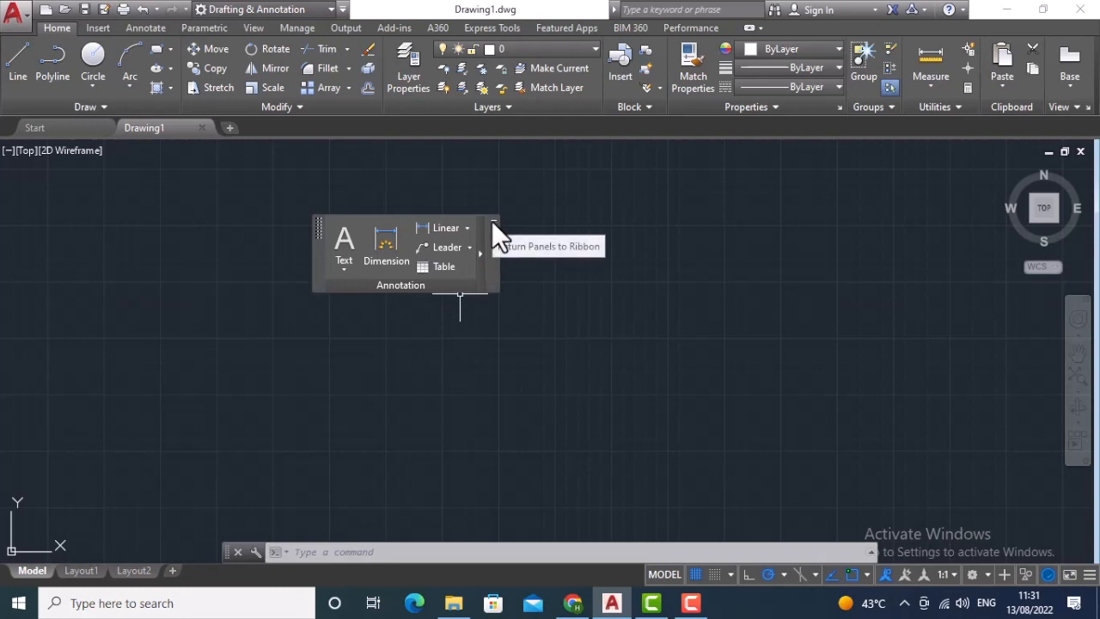
click(493, 222)
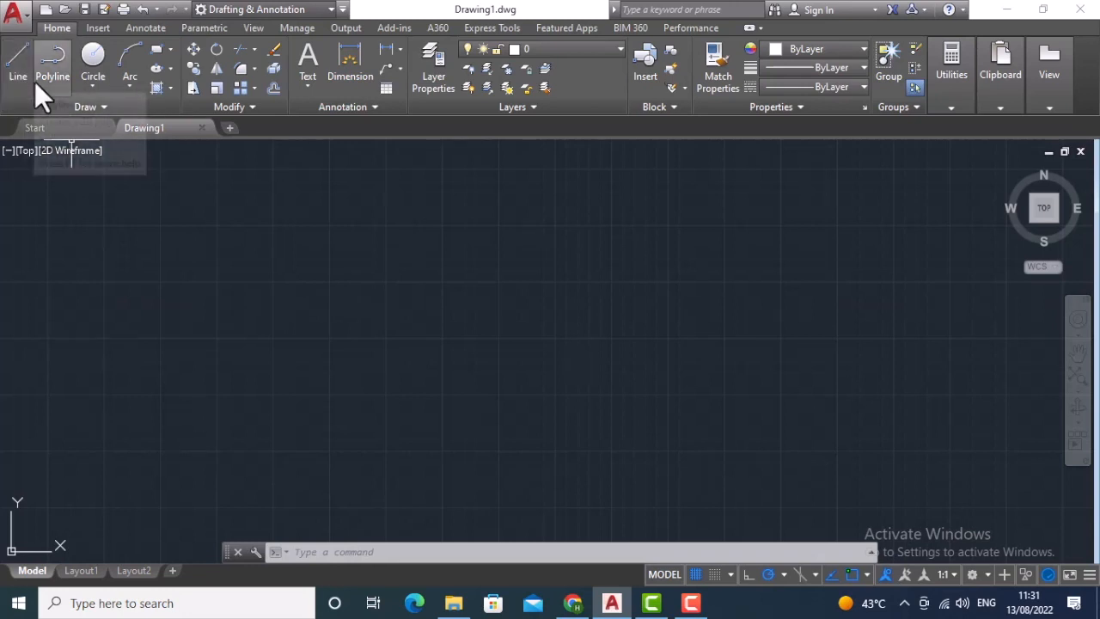
Draw a circle freehand in the empty drawing, left of the middle of the drawing area
click(92, 55)
click(312, 300)
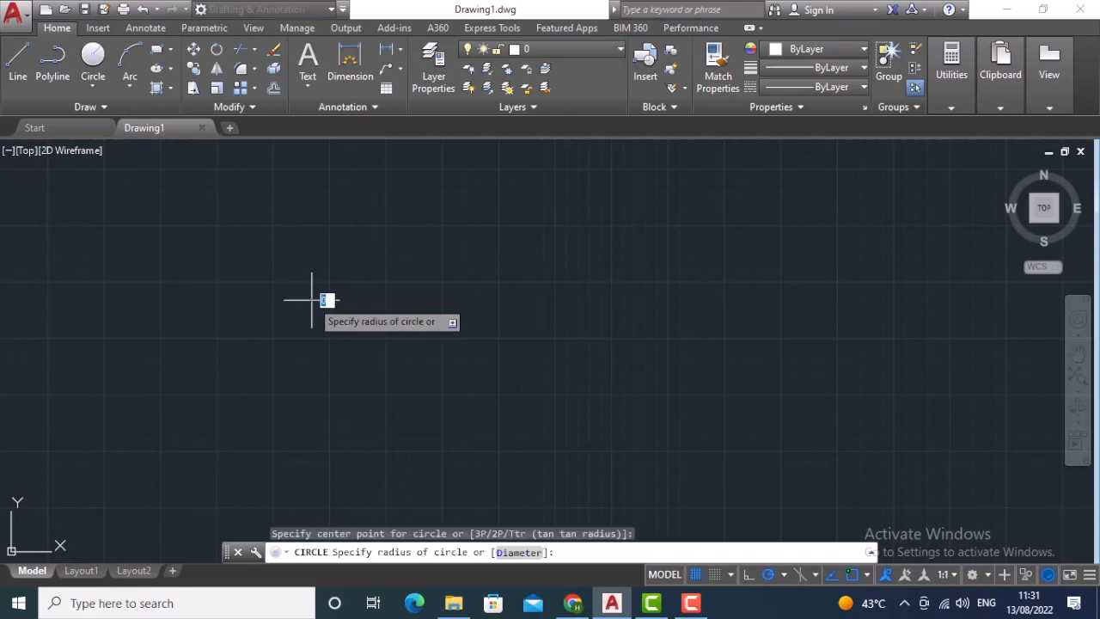
click(312, 255)
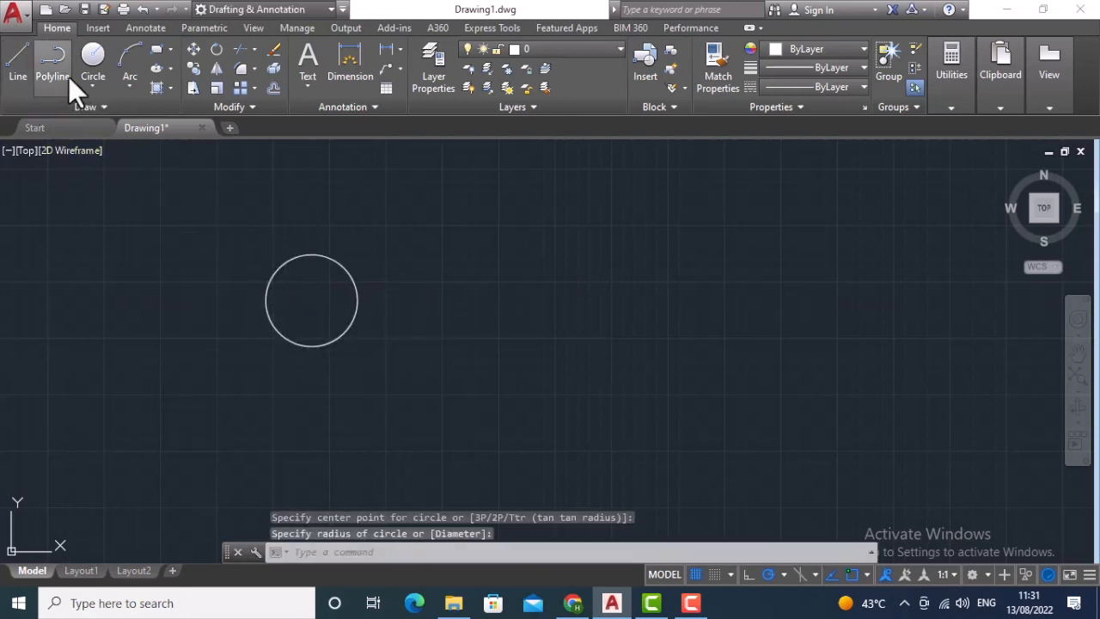
Draw a single, slightly rising line to the right of the circle, level with the circle's upper part
click(21, 60)
click(395, 264)
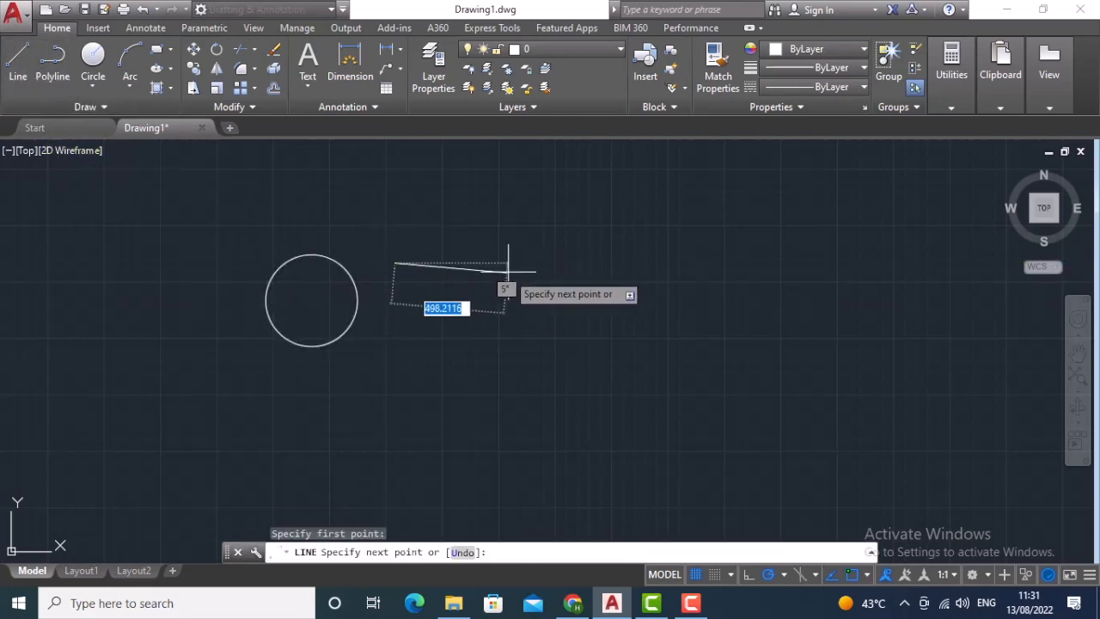
click(544, 254)
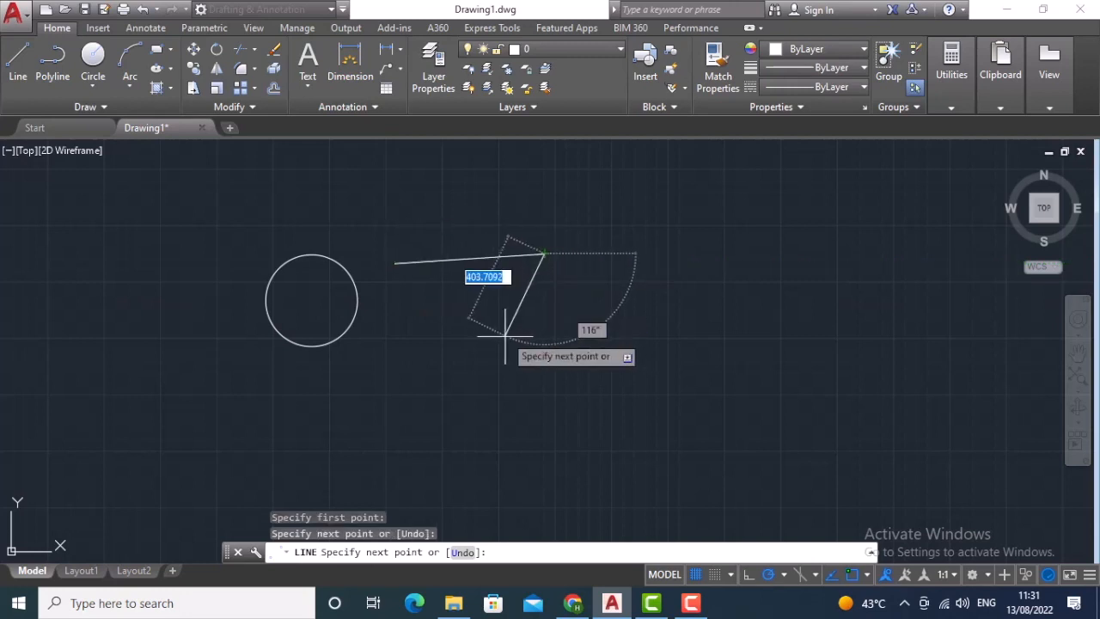
key(Escape)
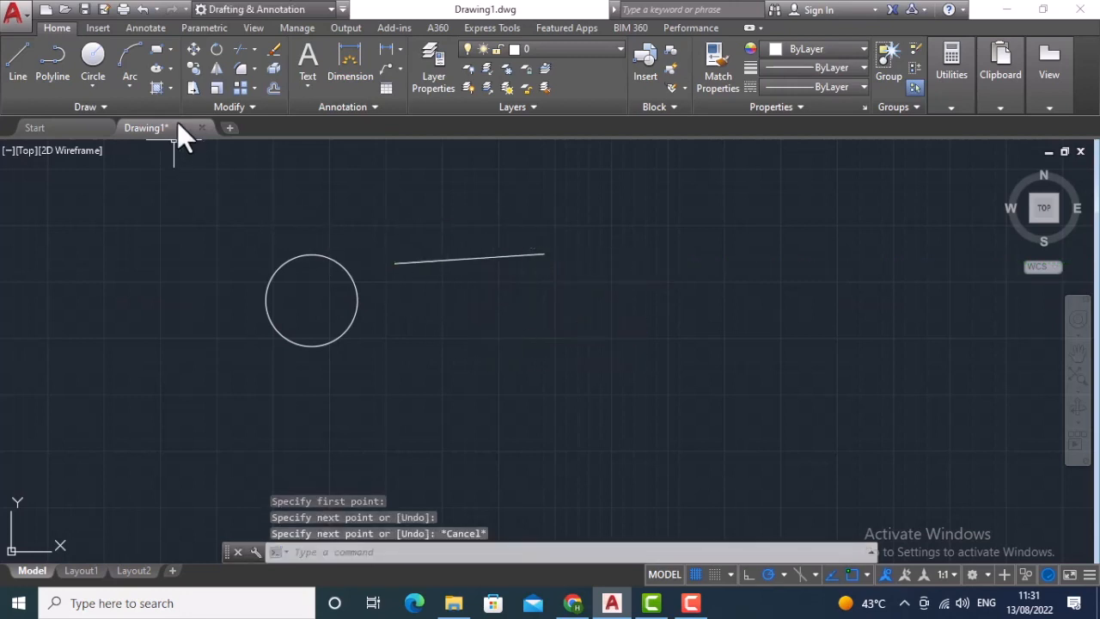
Move the circle to the right so that it sits just below the line
click(192, 49)
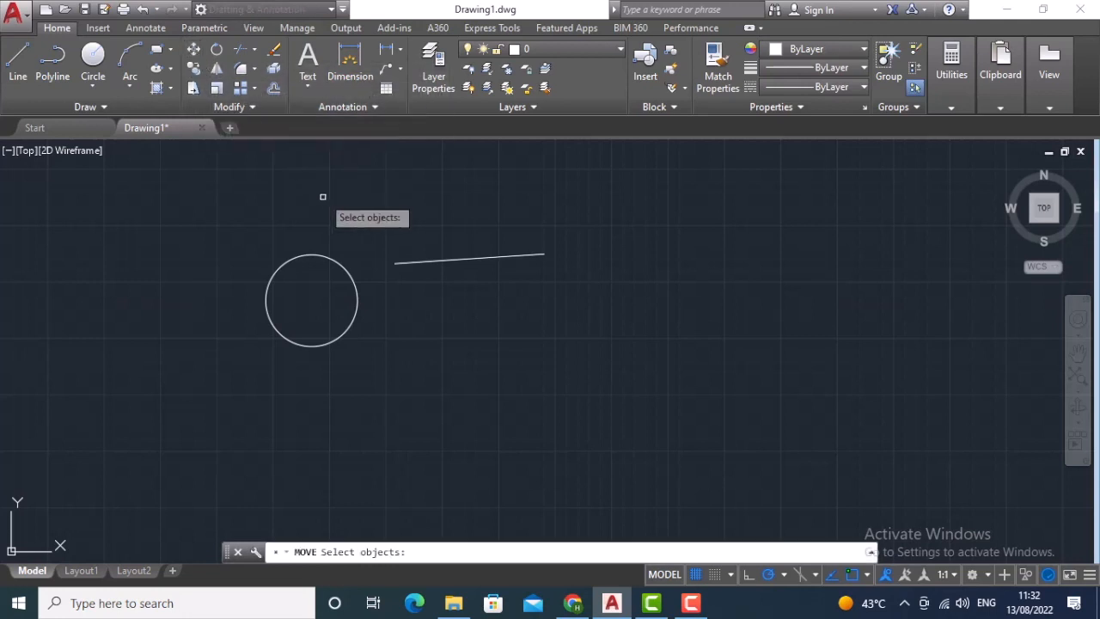
click(341, 265)
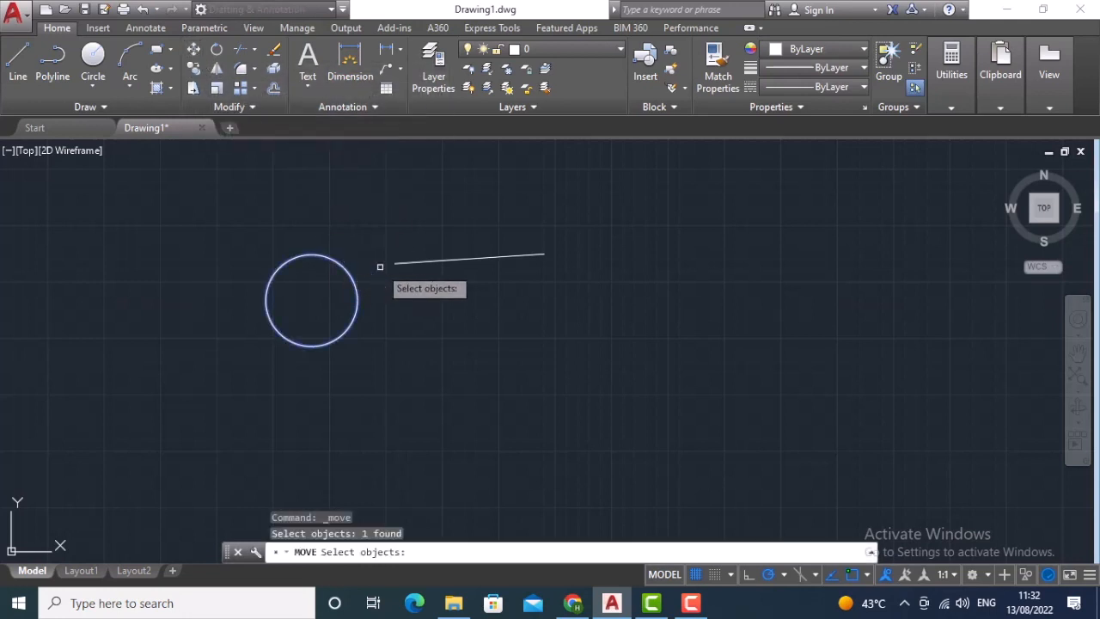
key(Return)
click(381, 267)
click(546, 290)
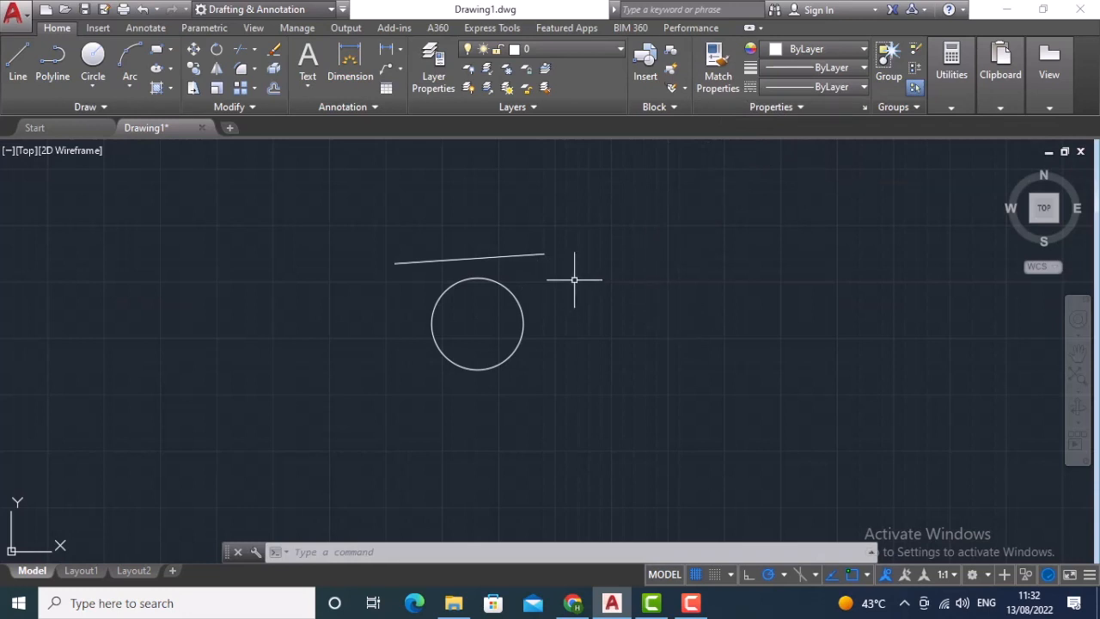
Change the circle's object color to the dark red 153,27,30 and clear the selection
click(512, 296)
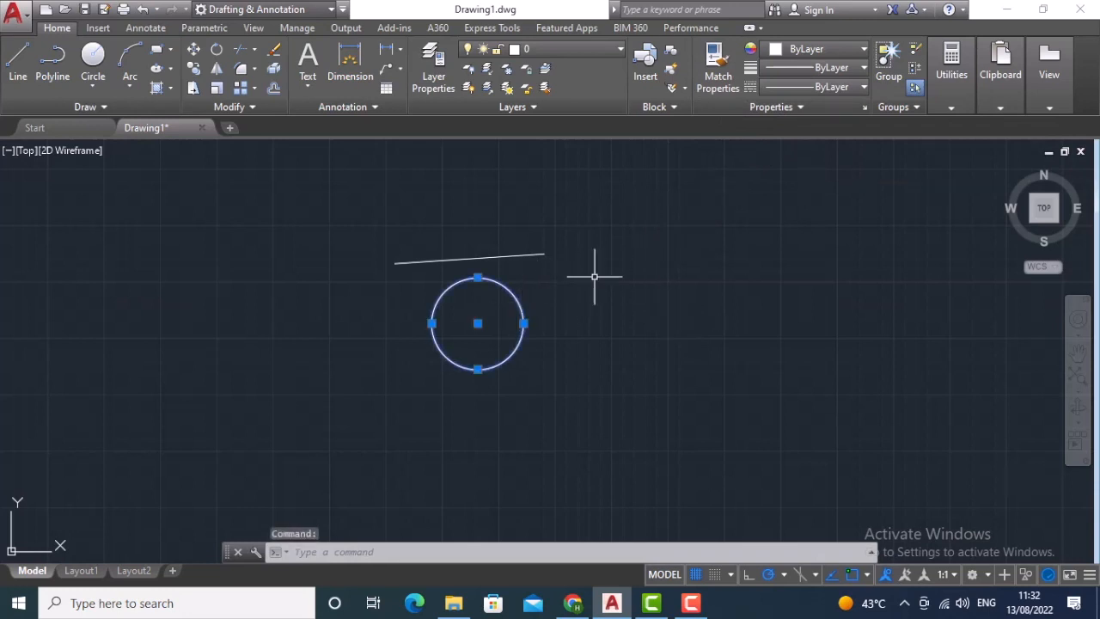
click(796, 47)
click(820, 114)
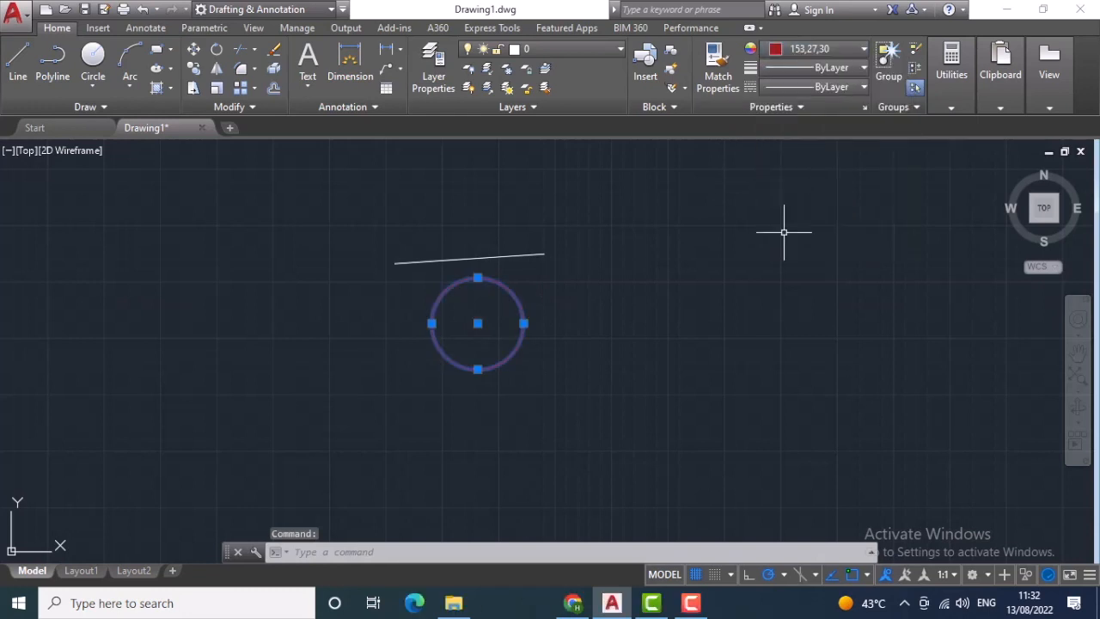
key(Escape)
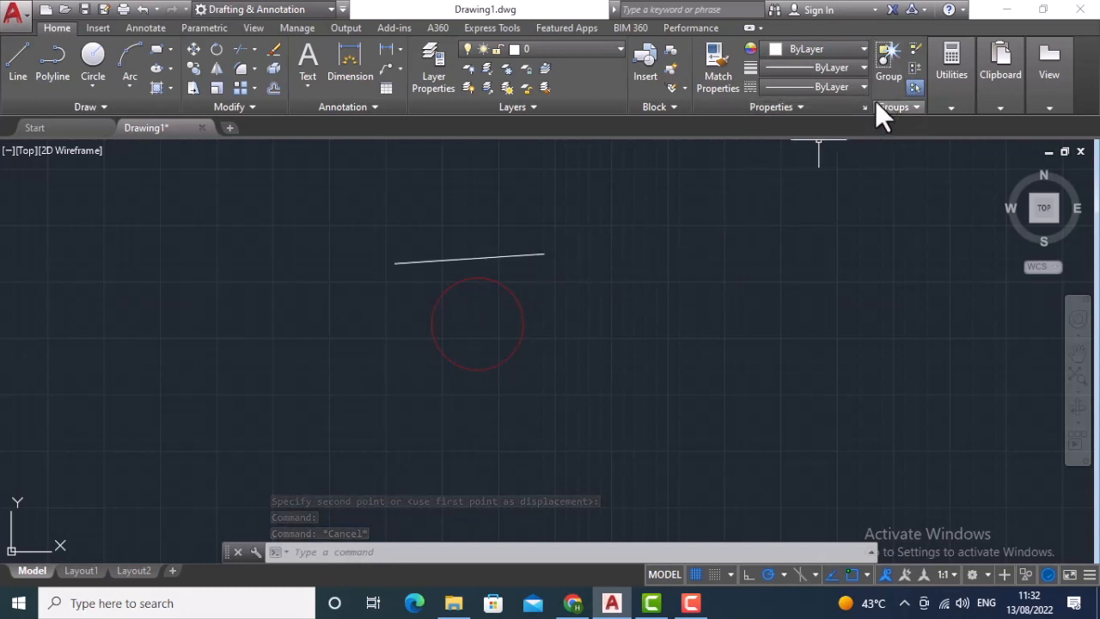
Group the line and the circle, and check that they select together as one object
click(594, 207)
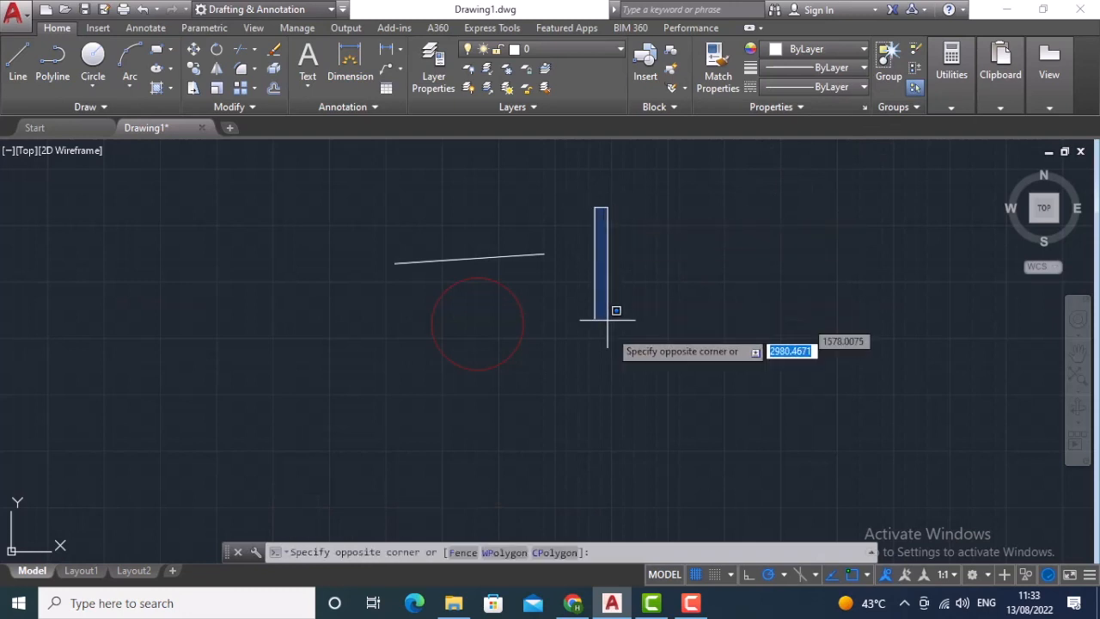
click(379, 388)
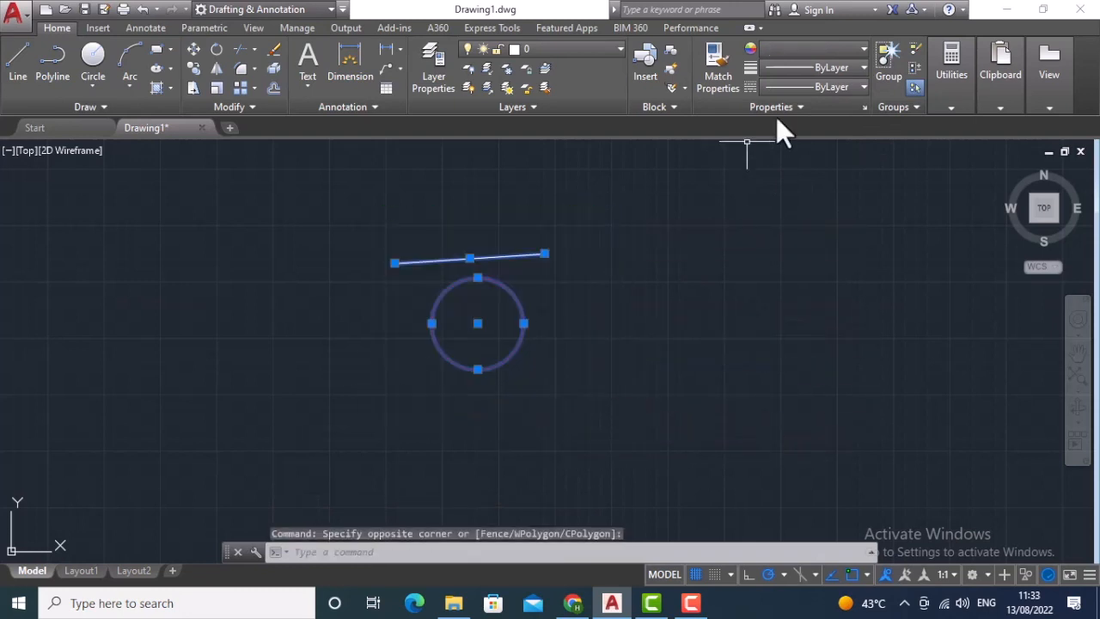
click(886, 59)
key(Escape)
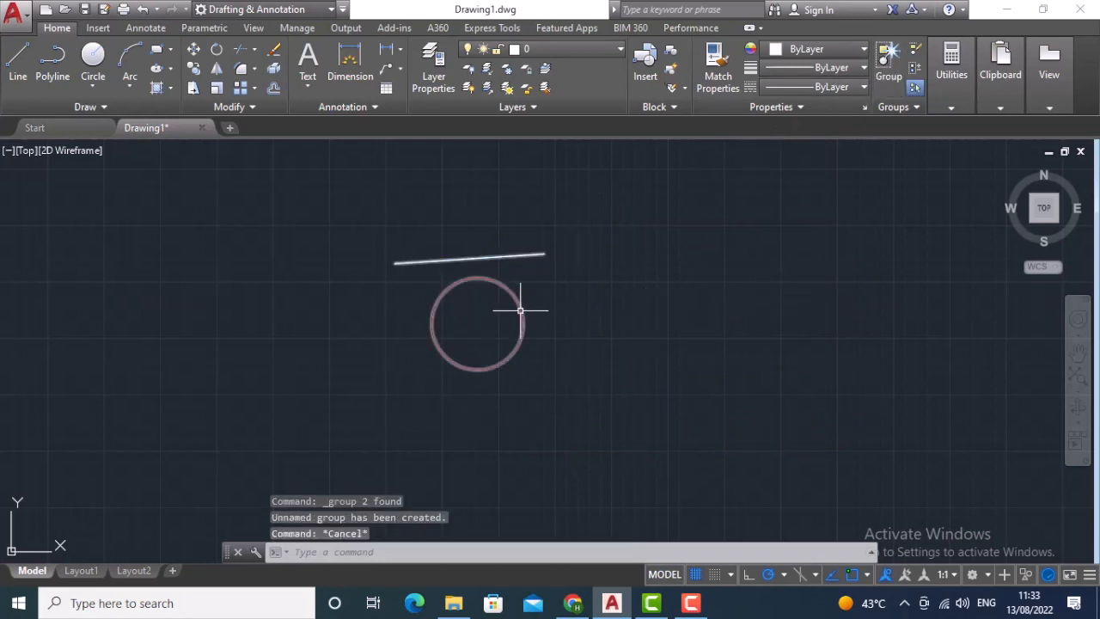
click(521, 311)
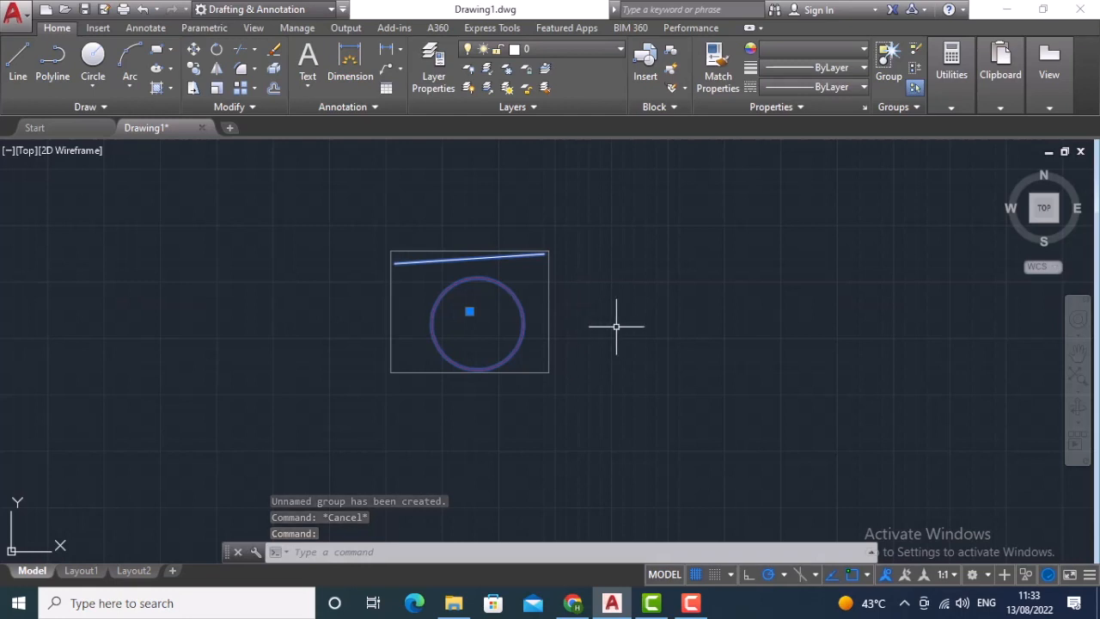
key(Escape)
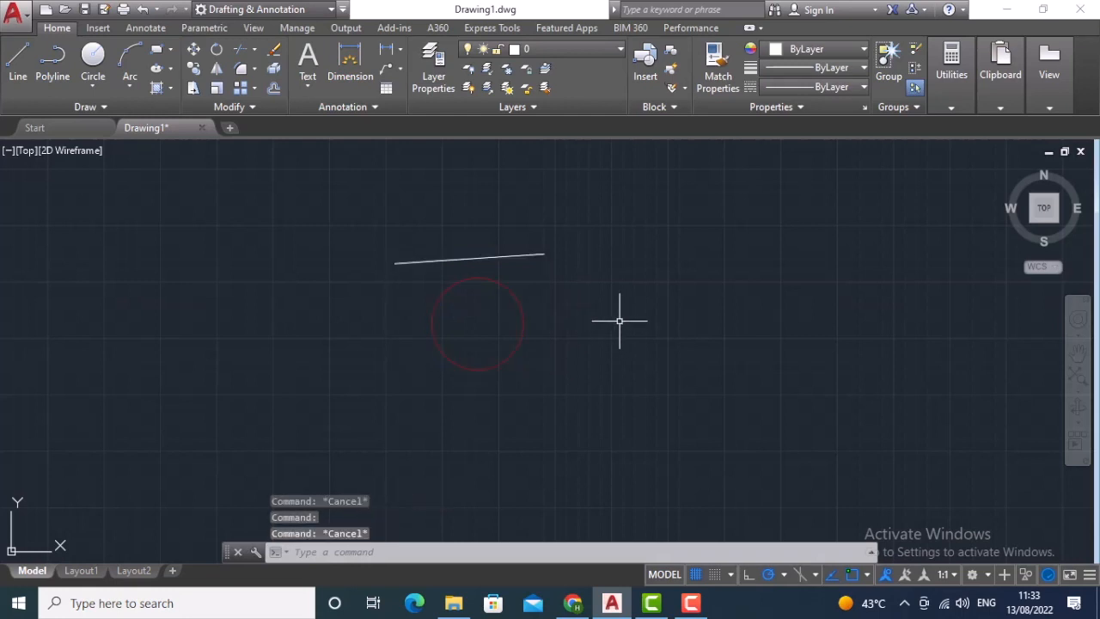
click(933, 94)
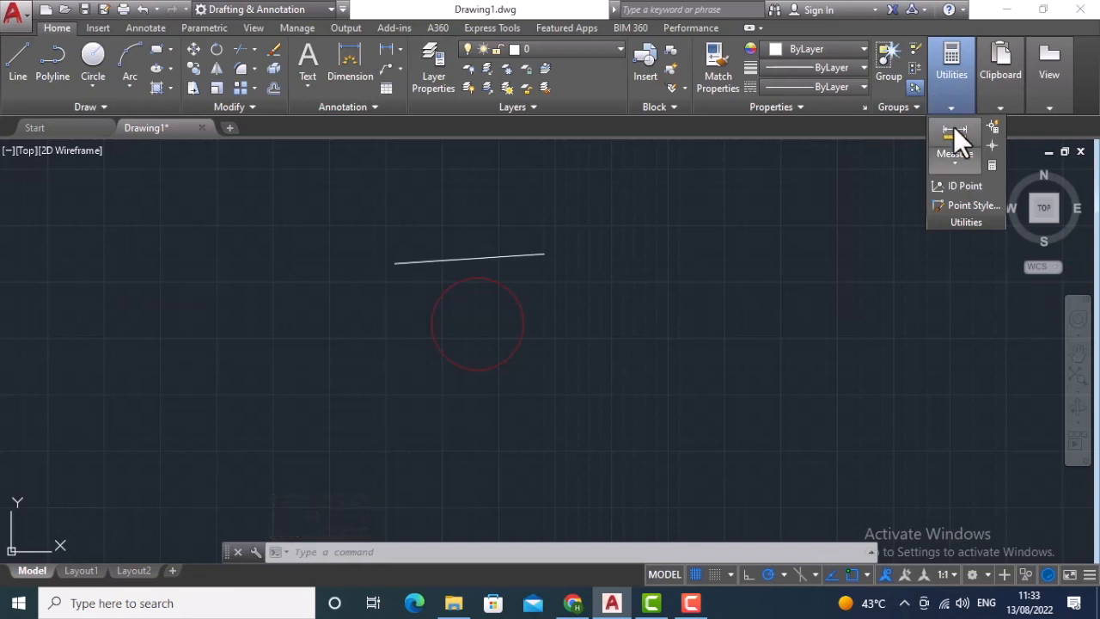
click(959, 157)
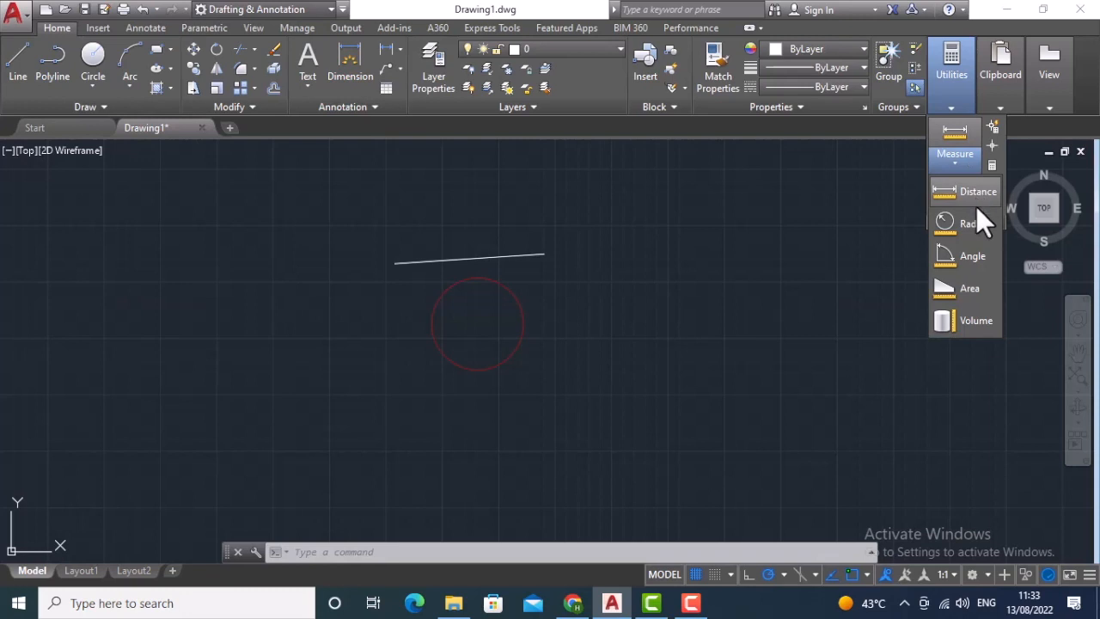
click(887, 241)
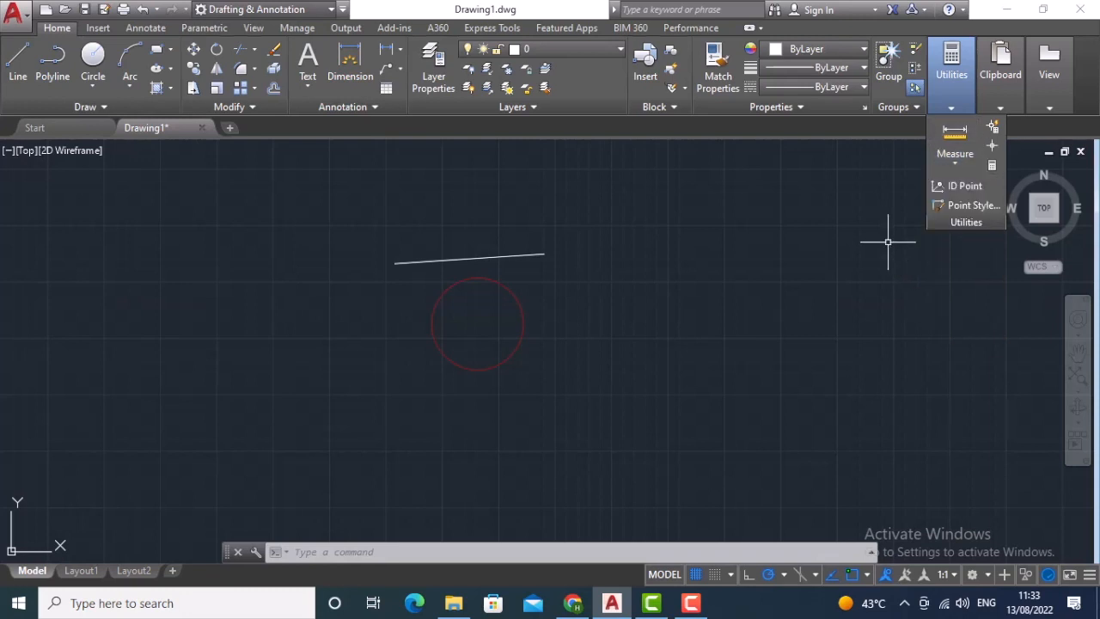
mouse_move(988, 103)
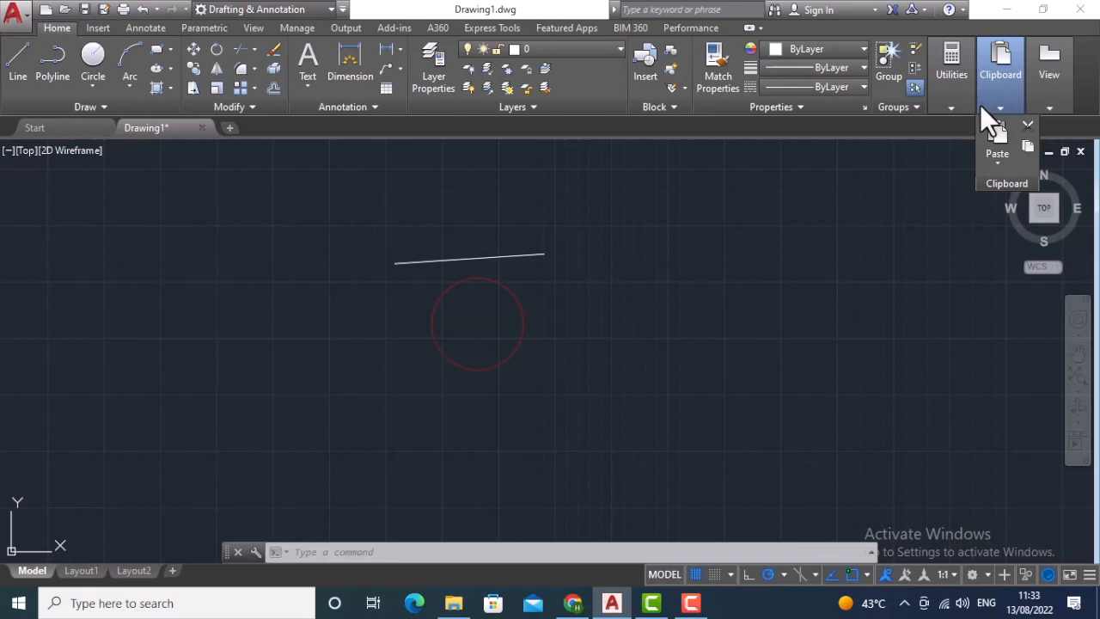
mouse_move(1048, 109)
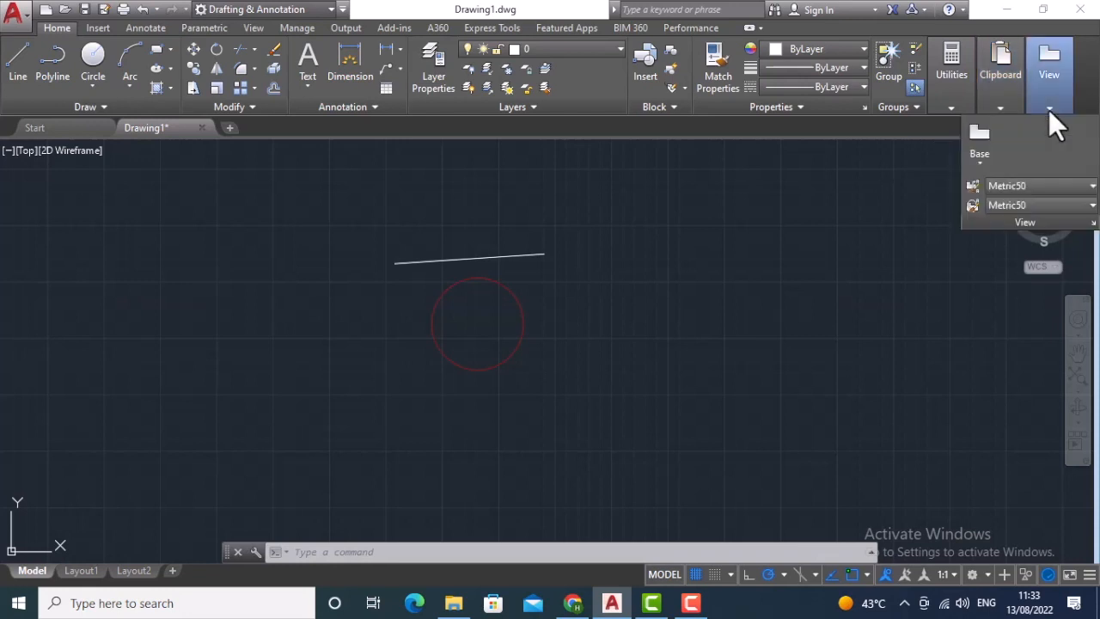